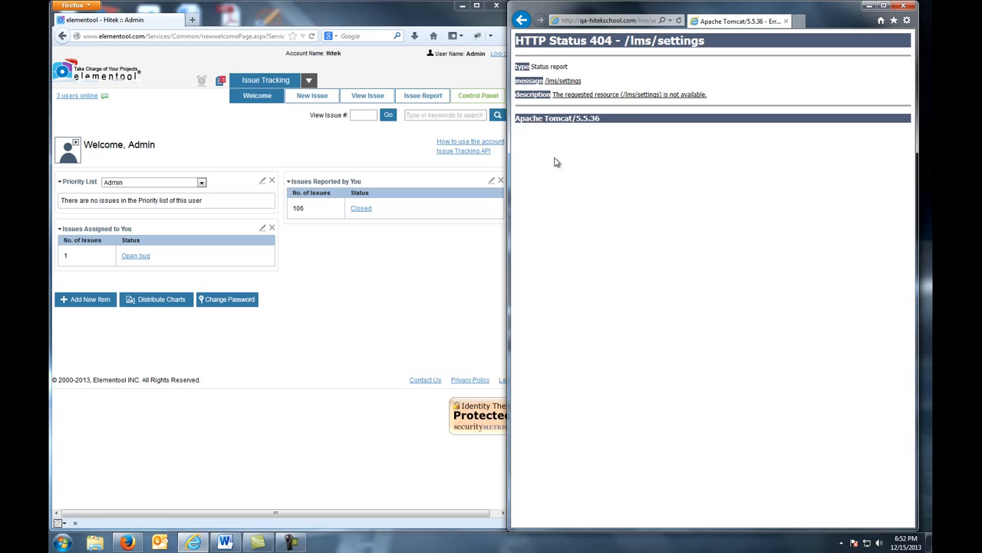
# Open the form for reporting a new issue
pyautogui.click(344, 287)
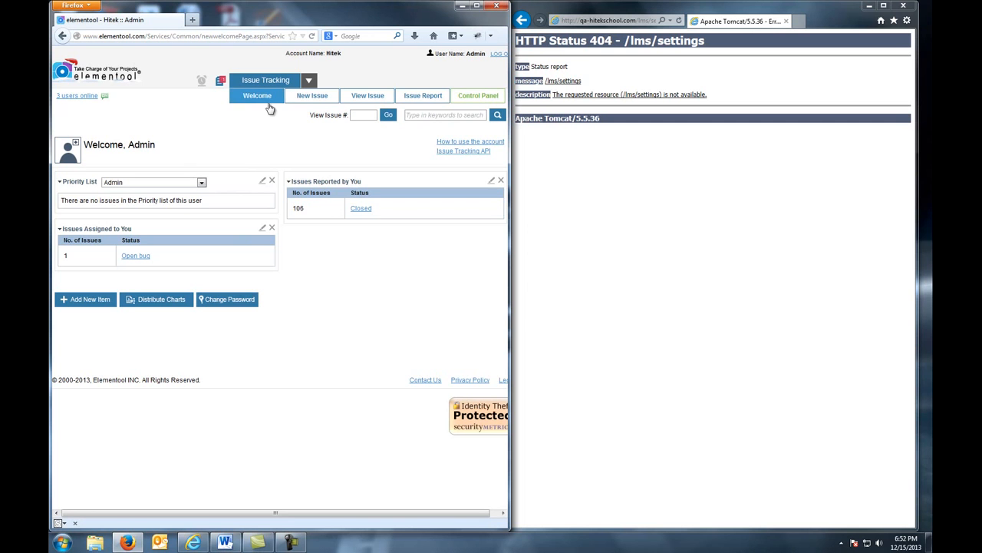
pyautogui.click(297, 101)
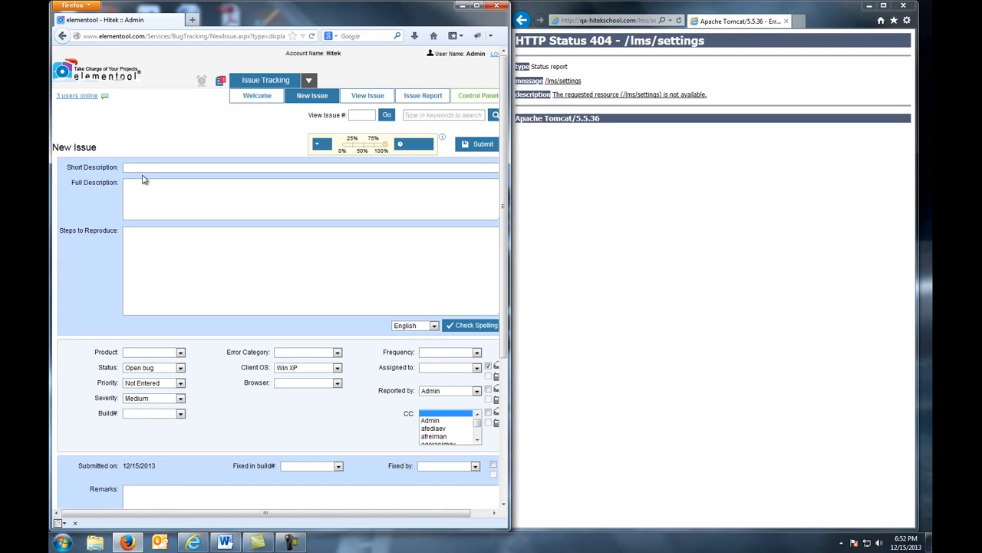
# Enter the short description: Cannot open "Settings" page from "Home page" - page is not available
pyautogui.click(189, 171)
pyautogui.write("Cannot open '")
pyautogui.write('Settings')
pyautogui.write(' page from "Home page" - page is not available')
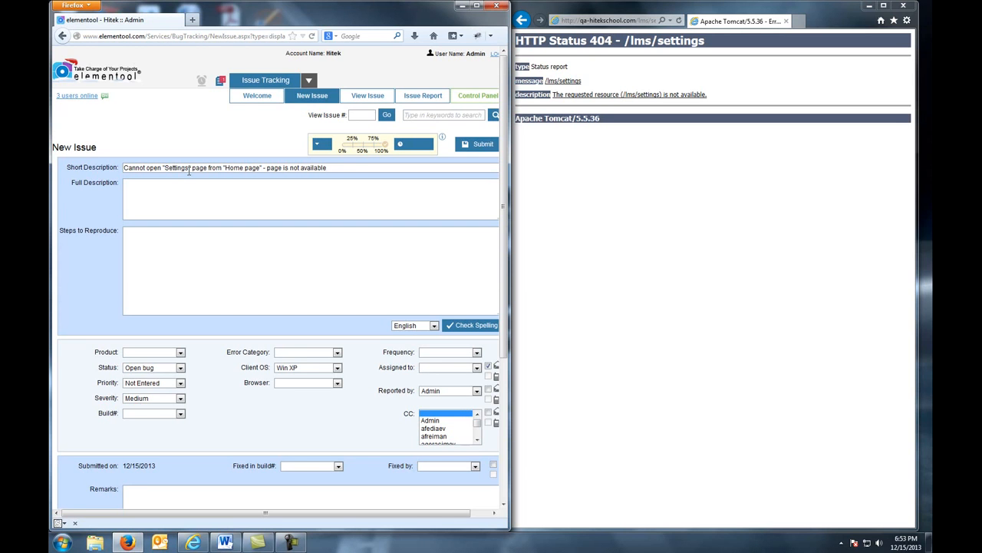
# Start the full description with: Expected results: Clicking Settings button should open "Settings" page
pyautogui.click(132, 193)
pyautogui.write('Expected results: Clicking Settings bu')
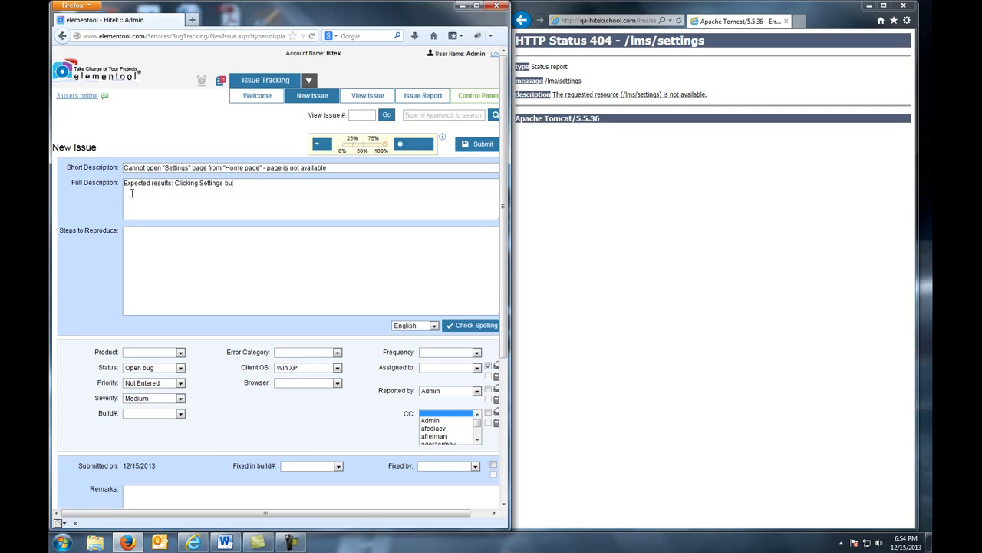
pyautogui.write('tton should open "Settings" page')
pyautogui.press('Return')
# Add the actual results line: Clicking "Settings" button displays a page with the message: HTTP Status 404.. The requested resource (/lms/settings) is not available
pyautogui.write('Actual results: Clicking ')
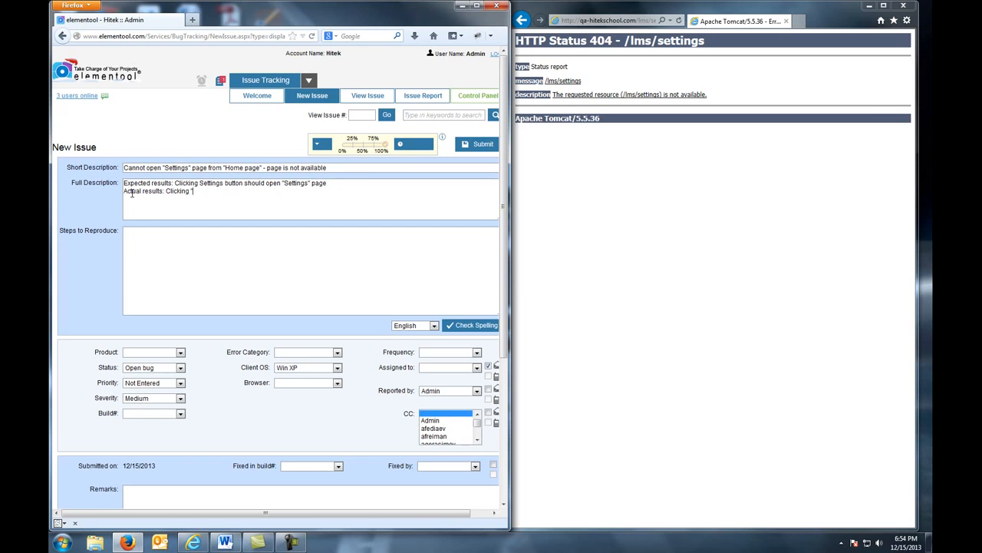
pyautogui.write('"Settings" button')
pyautogui.press('BackSpace')
pyautogui.press('BackSpace')
pyautogui.press('BackSpace')
pyautogui.press('BackSpace')
pyautogui.press('BackSpace')
pyautogui.press('BackSpace')
pyautogui.press('BackSpace')
pyautogui.write('" button dispaly')
pyautogui.press('BackSpace')
pyautogui.press('BackSpace')
pyautogui.press('BackSpace')
pyautogui.write('lays a page with the message: ')
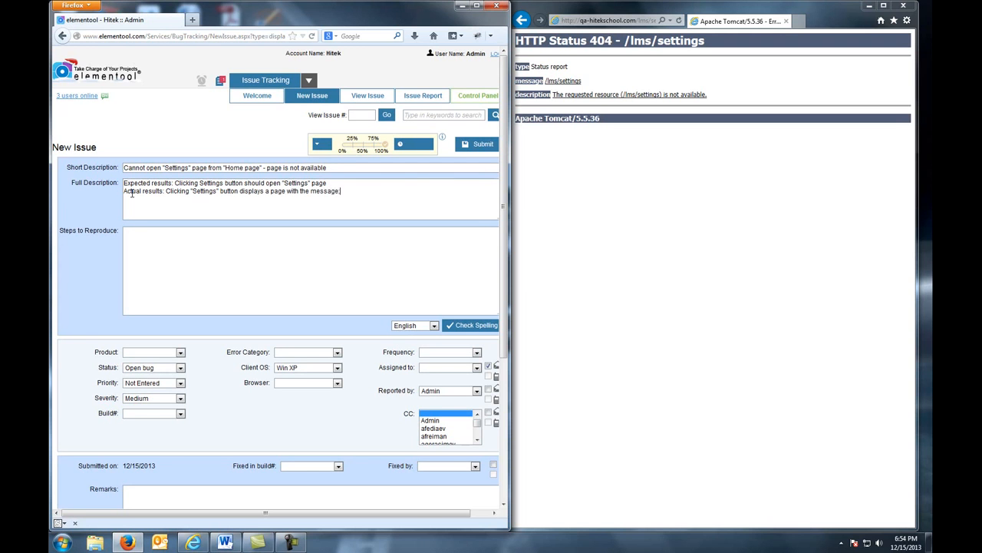
pyautogui.write('HTTP SA')
pyautogui.press('BackSpace')
pyautogui.write('tatus 404.. The requested resource')
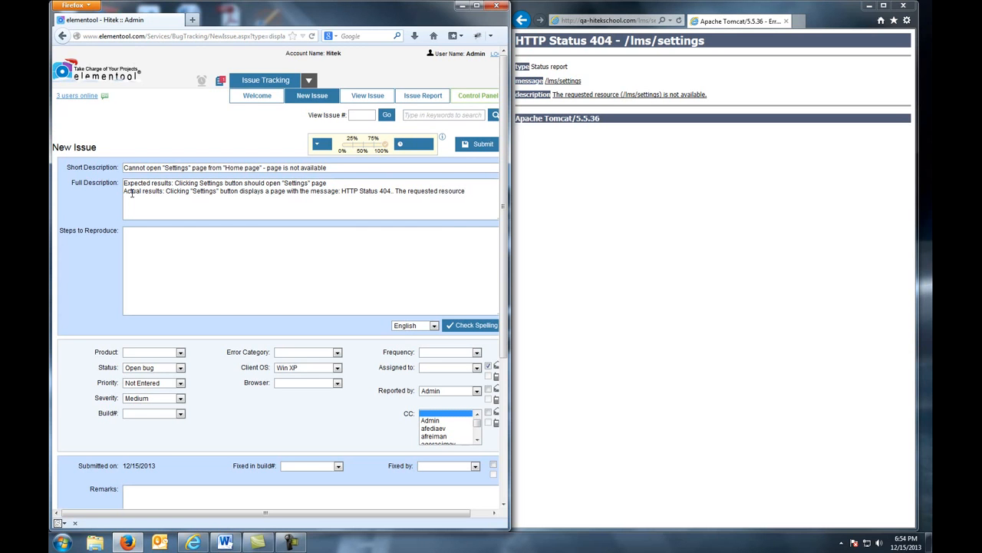
pyautogui.write(' (/lms/settings')
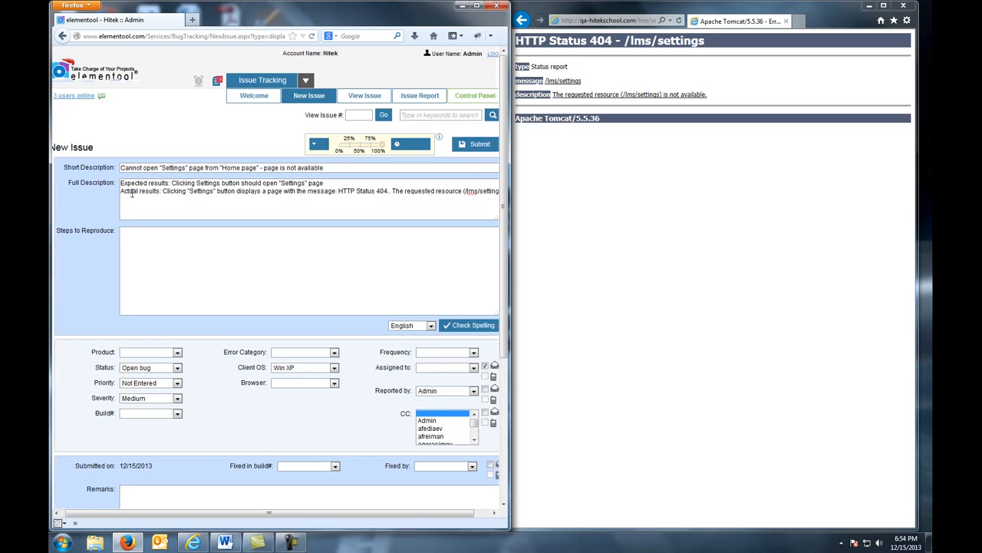
pyautogui.write(') is not available.')
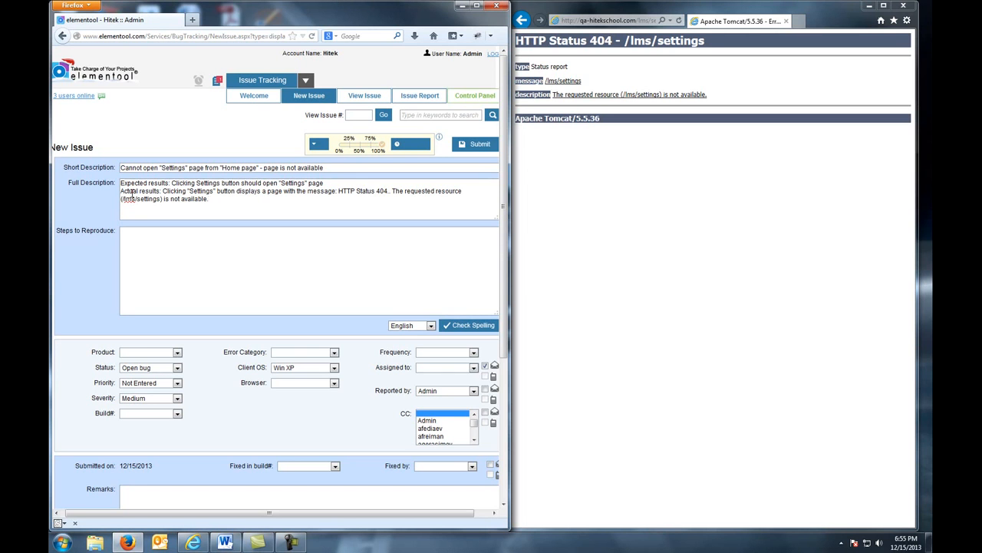
# Enter reproduction steps: 1. Login to WebLoanApp as 'admin' and 2. On Home page, click button "Settings"
pyautogui.click(152, 250)
pyautogui.write('1. Login')
pyautogui.write(' to ')
pyautogui.write('LebLoan')
pyautogui.write("App as 'adm")
pyautogui.write('in')
pyautogui.write('2. ')
pyautogui.write('On Home')
pyautogui.press('BackSpace')
pyautogui.press('BackSpace')
pyautogui.press('BackSpace')
pyautogui.press('BackSpace')
pyautogui.write('ome page, click bu')
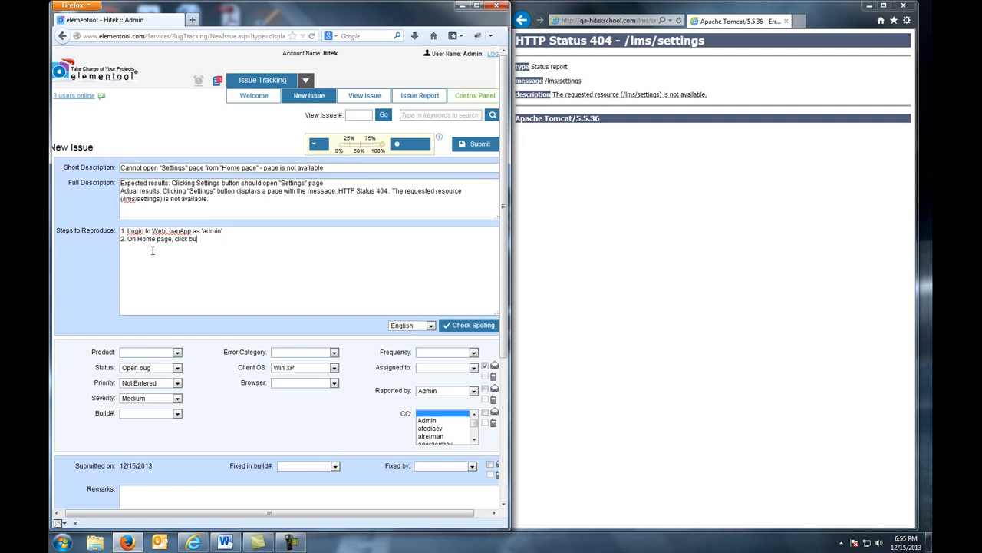
pyautogui.write('tton "Settings"')
pyautogui.press('Return')
# Add the line "Note: HTTP Status 404 error appears" to the reproduction steps
pyautogui.write('Note: H')
pyautogui.write('TTP Status 404 error appears')
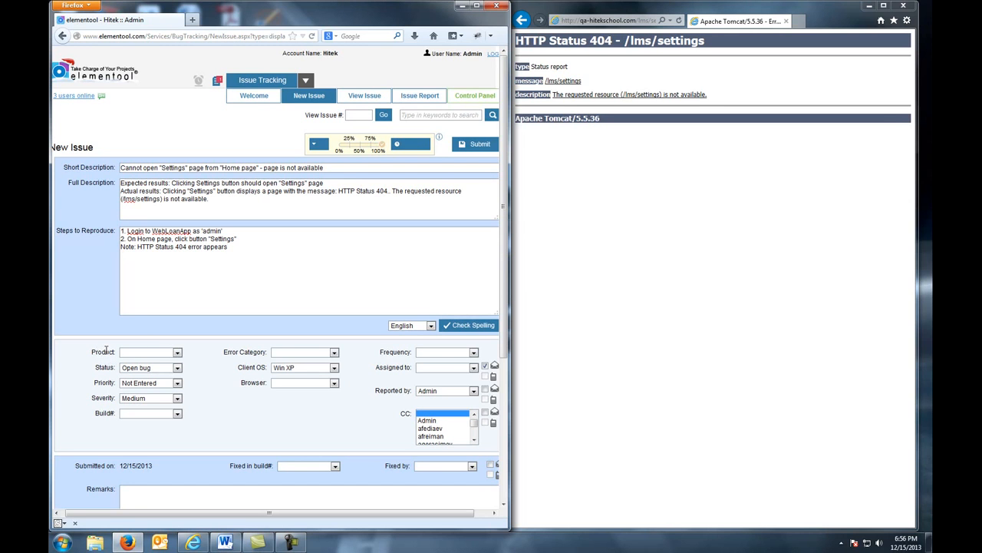
# Set the Product to WebLoanApp and the Status to Open bug
pyautogui.click(177, 353)
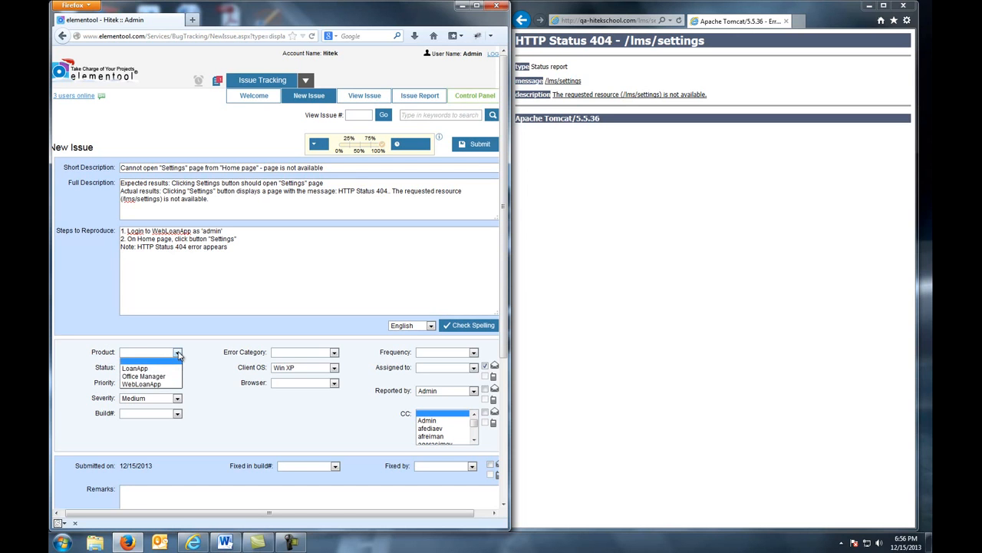
pyautogui.click(170, 385)
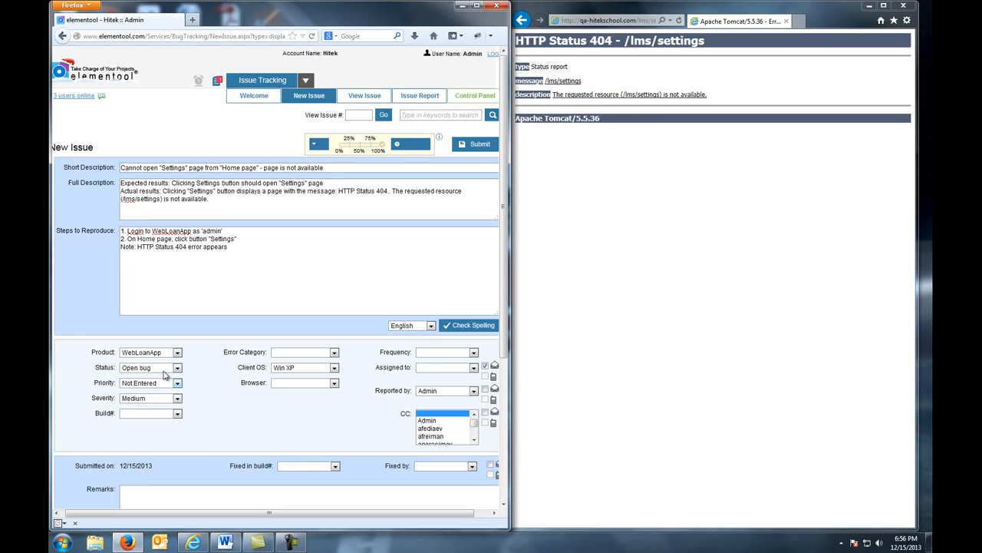
pyautogui.click(177, 368)
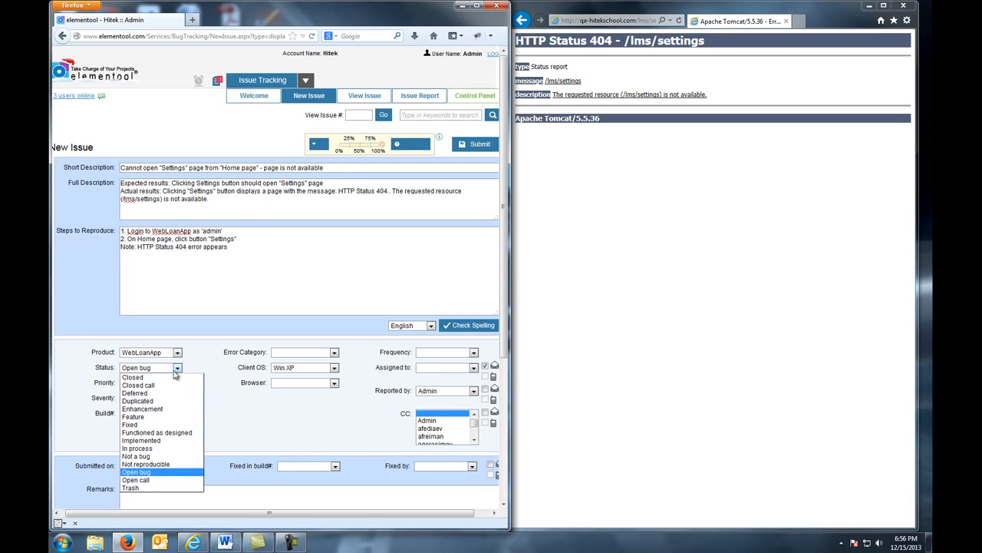
pyautogui.click(148, 472)
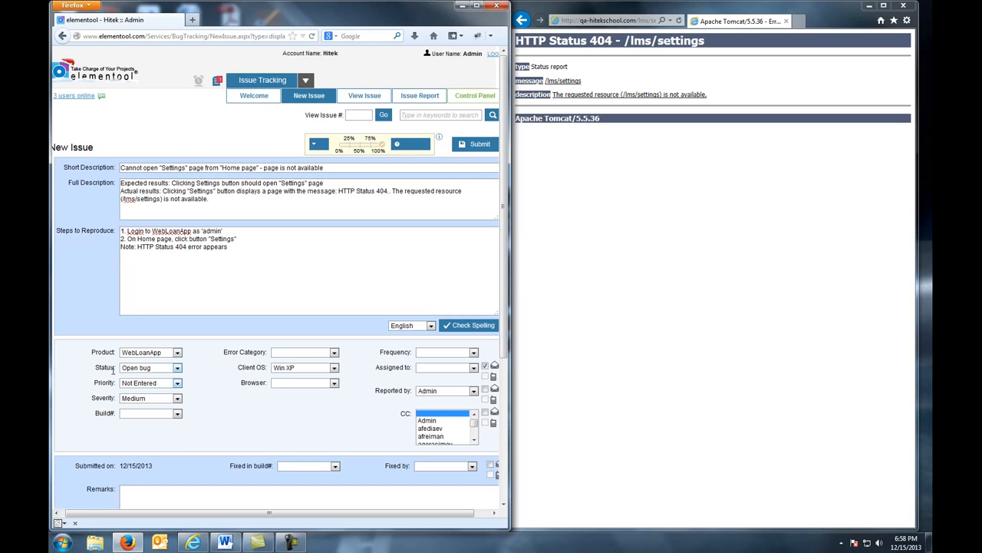
# Set the Severity to High
pyautogui.click(177, 398)
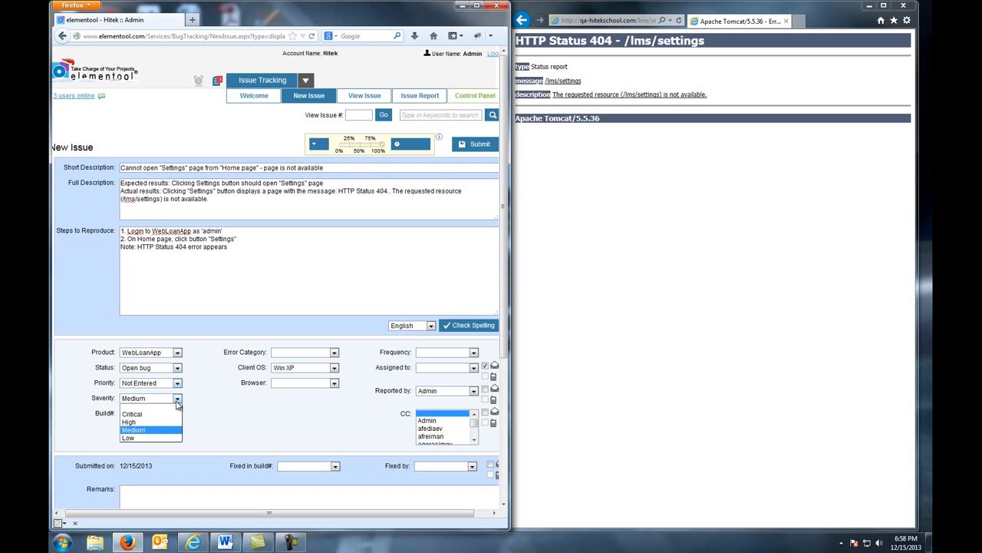
pyautogui.click(163, 422)
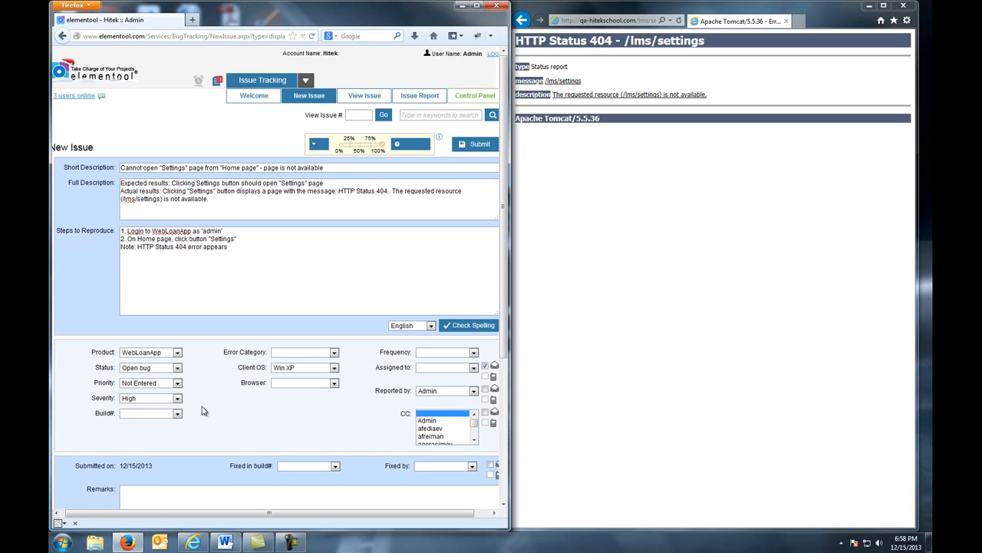
# Check the Loan Management System version in its About box, then set Build# to 2.1.01
pyautogui.click(665, 317)
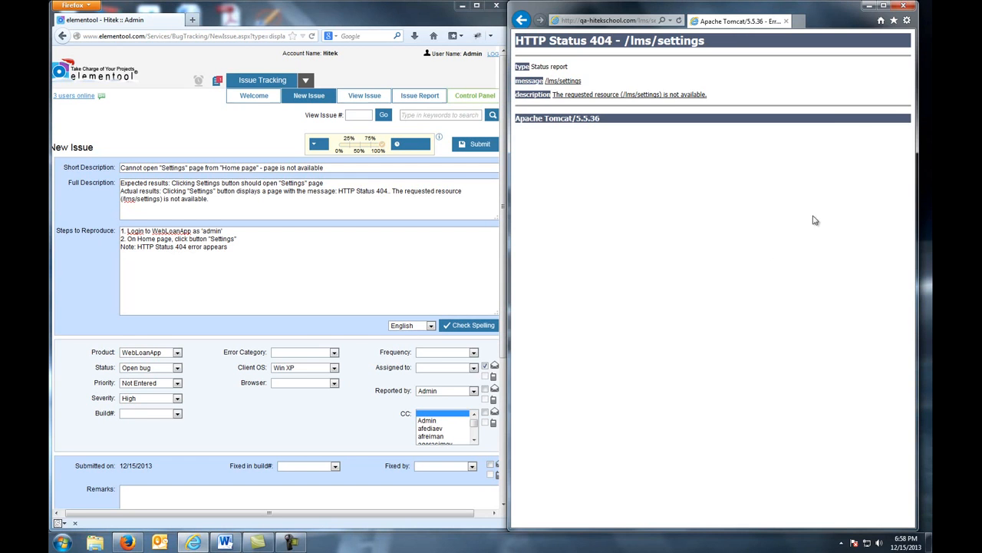
pyautogui.click(523, 22)
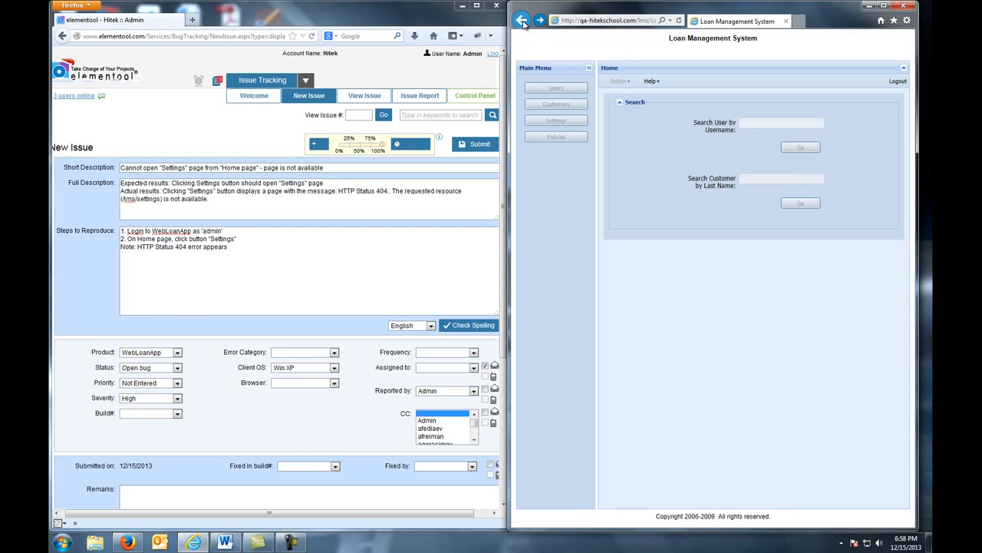
pyautogui.click(647, 81)
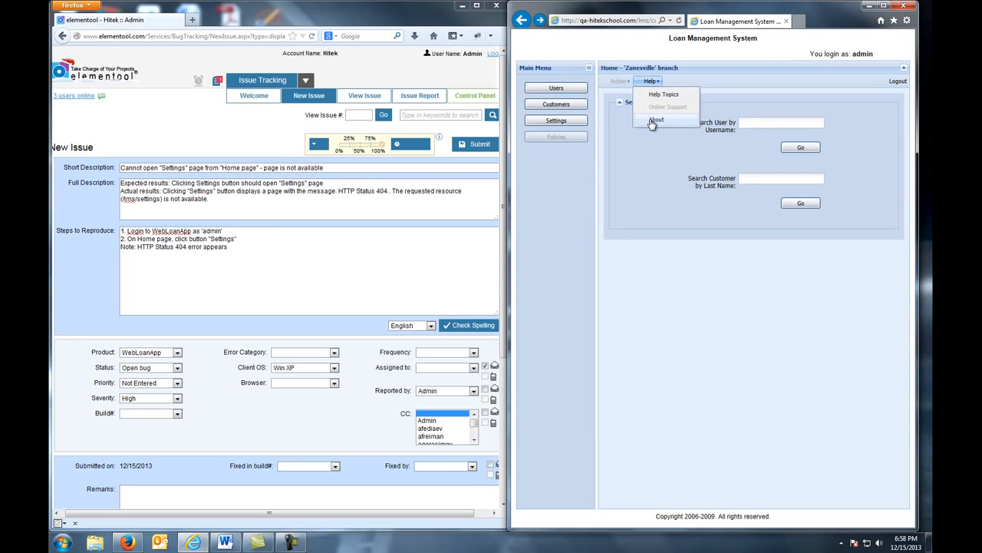
pyautogui.click(652, 120)
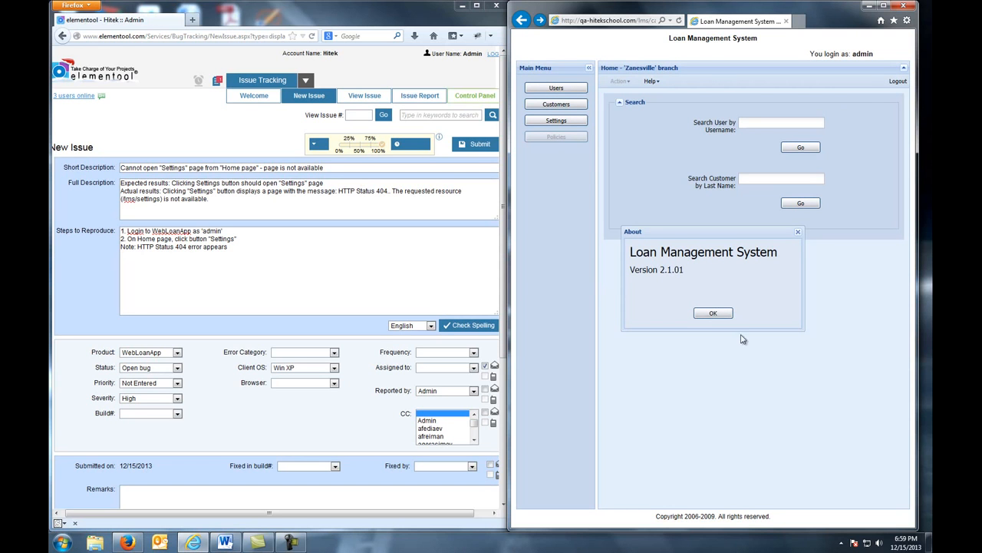
pyautogui.click(721, 314)
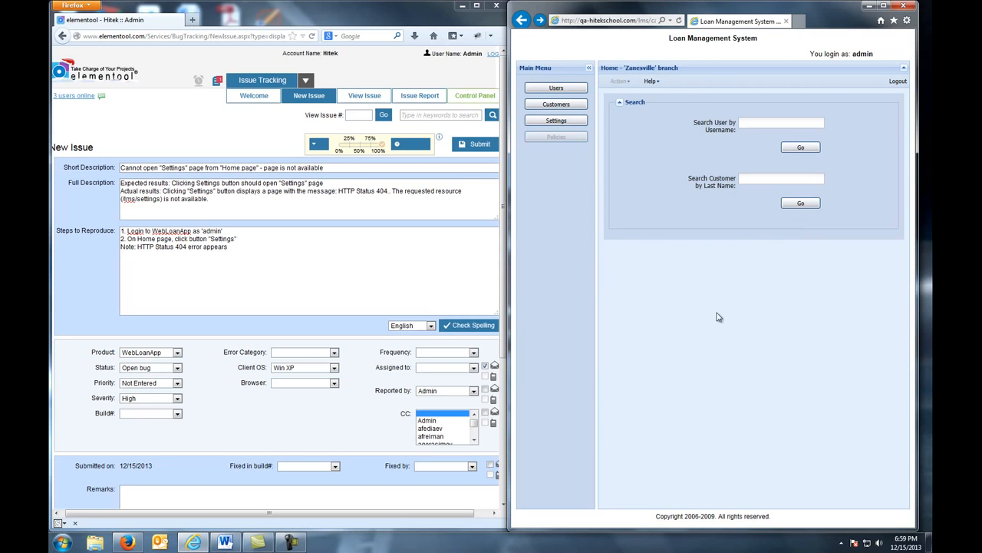
pyautogui.click(178, 414)
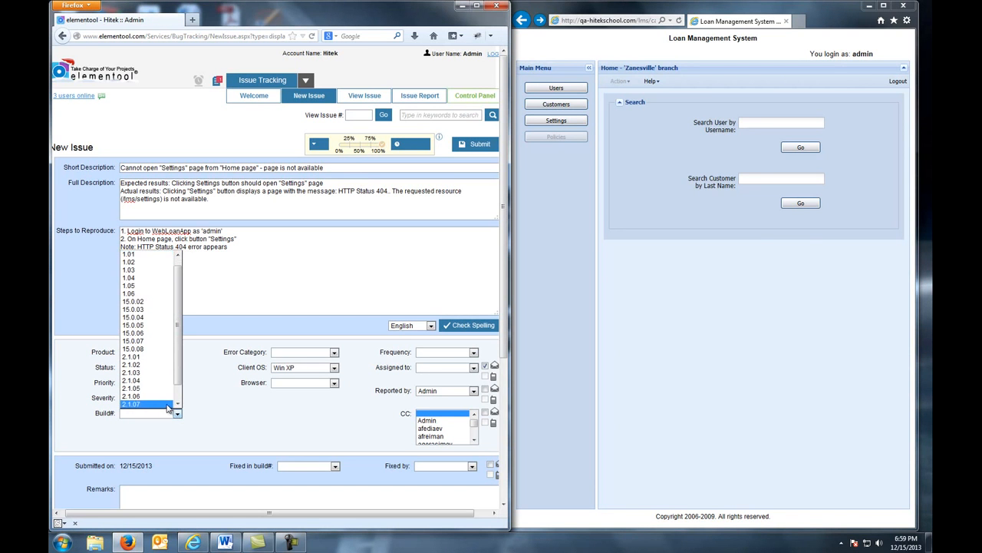
pyautogui.click(146, 357)
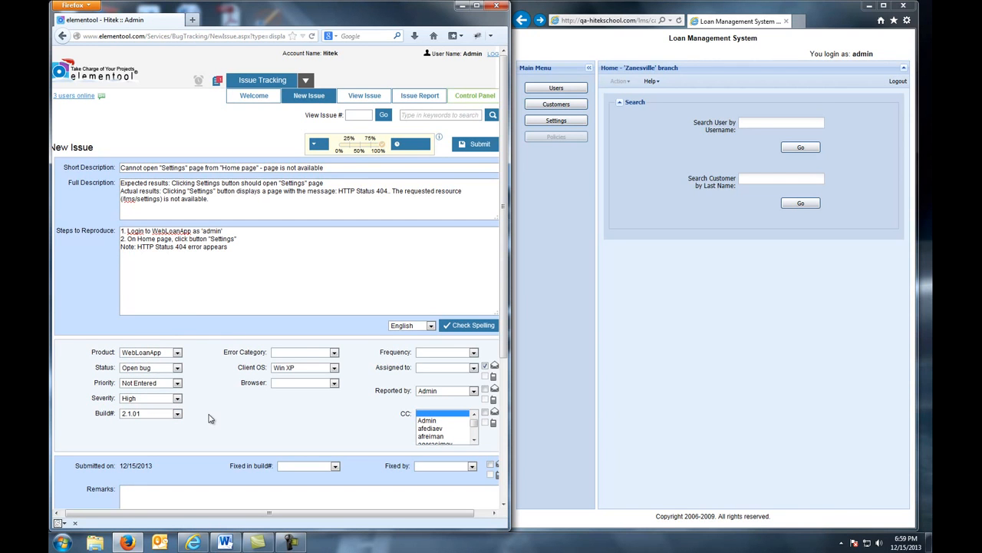
# Set the Error Category to Functionality and the Client OS to Win 7
pyautogui.click(334, 353)
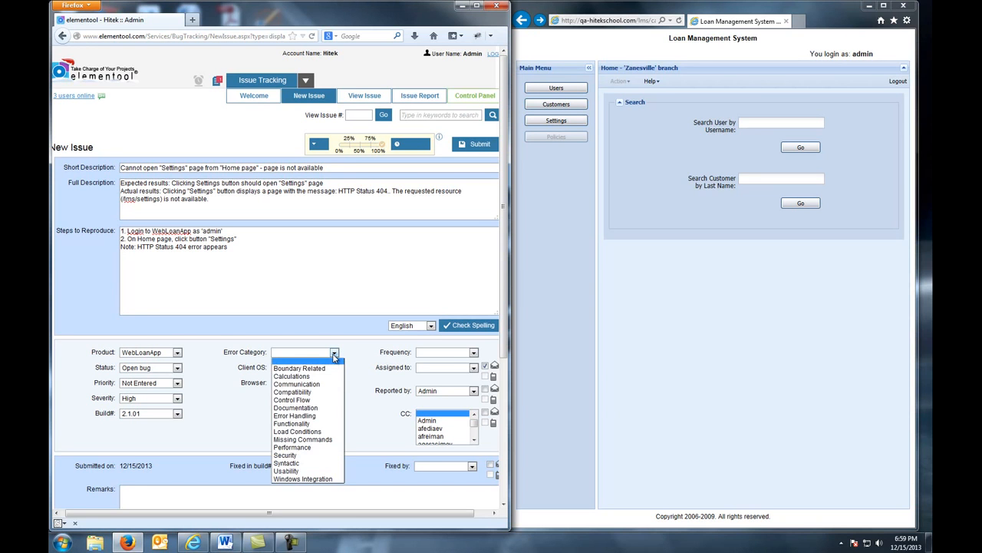
pyautogui.click(316, 424)
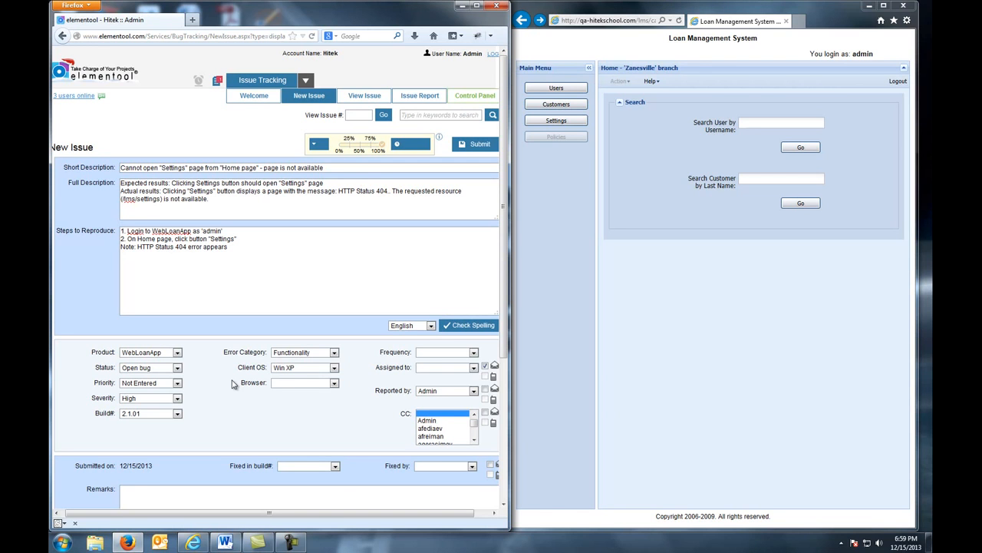
pyautogui.click(334, 368)
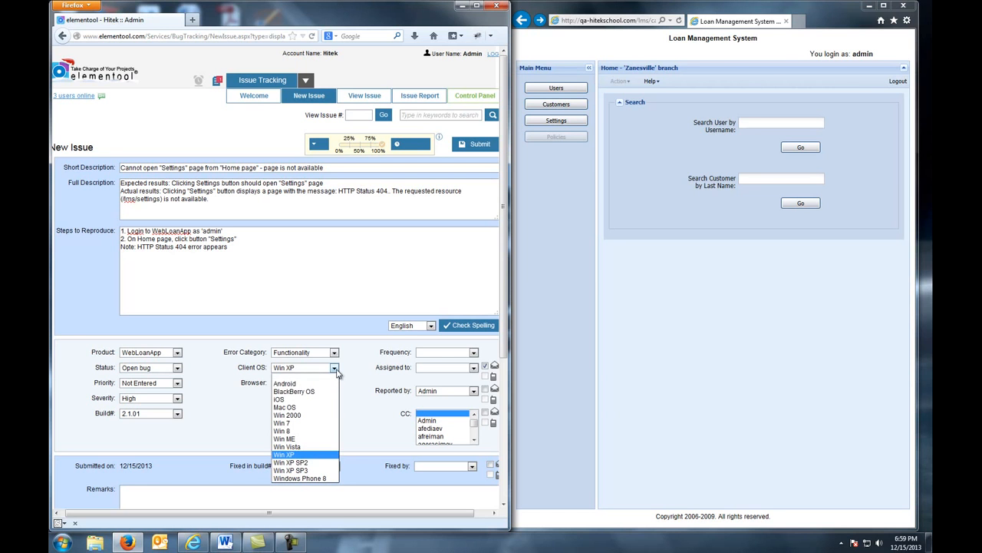
pyautogui.click(309, 423)
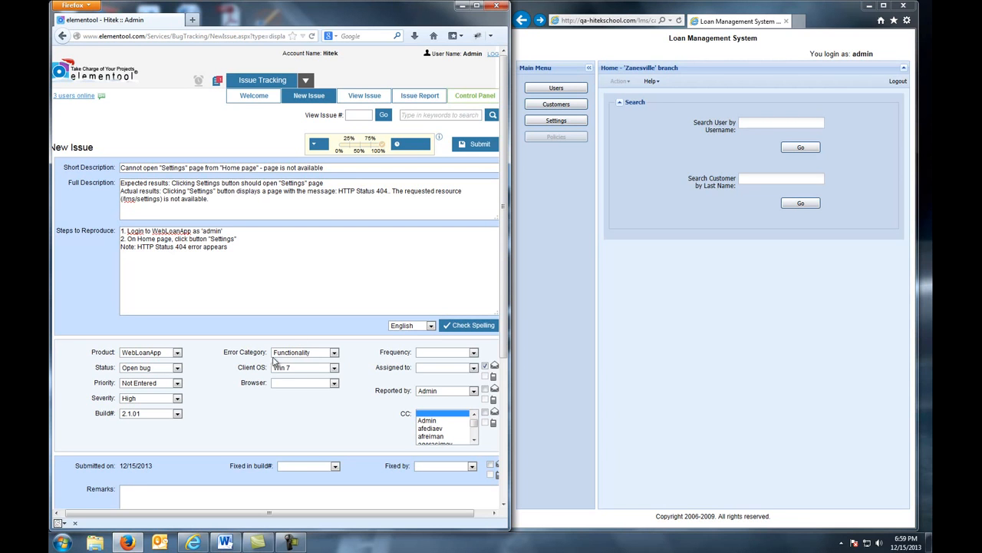
# Check the browser version in About Internet Explorer, then set Browser to Internet Explorer 11
pyautogui.click(910, 25)
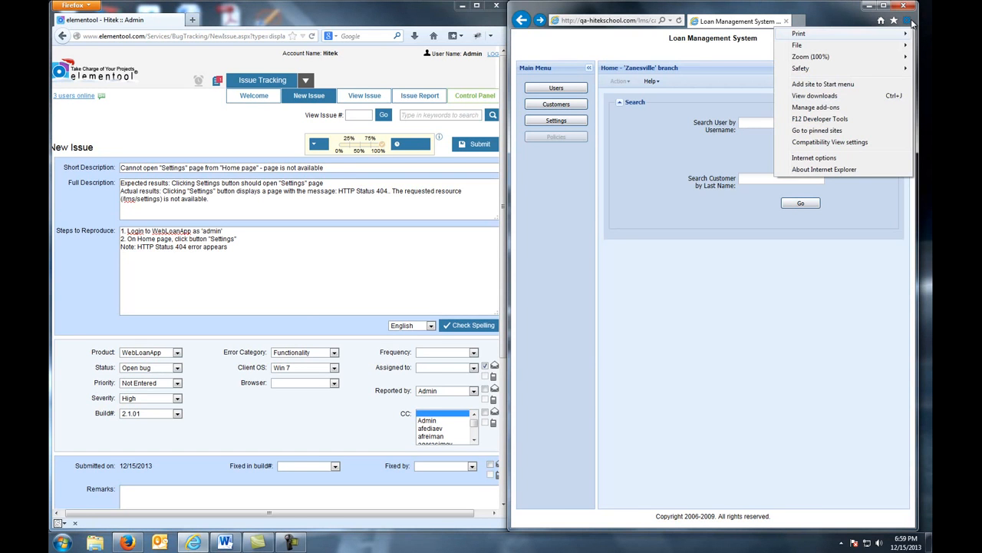
pyautogui.click(828, 170)
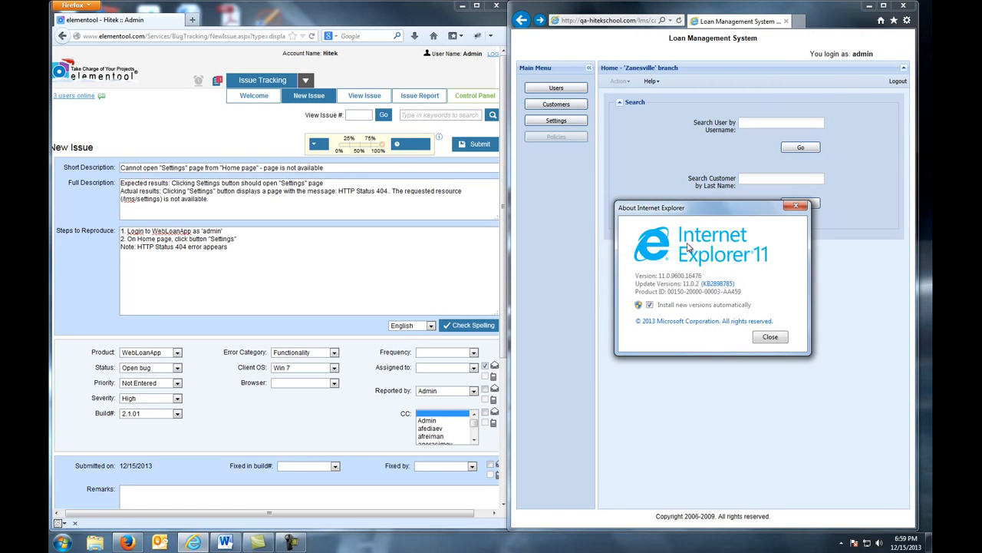
pyautogui.click(767, 336)
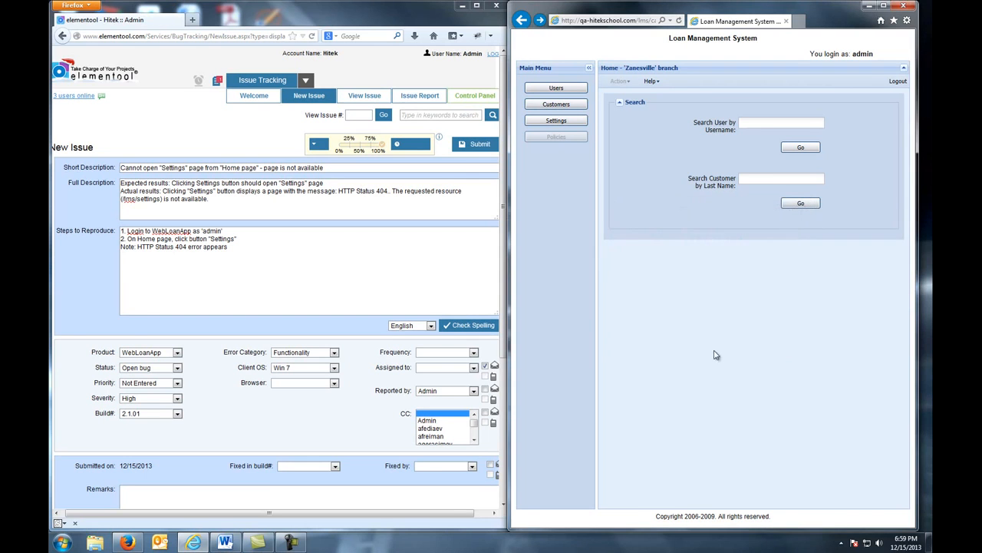
pyautogui.click(334, 383)
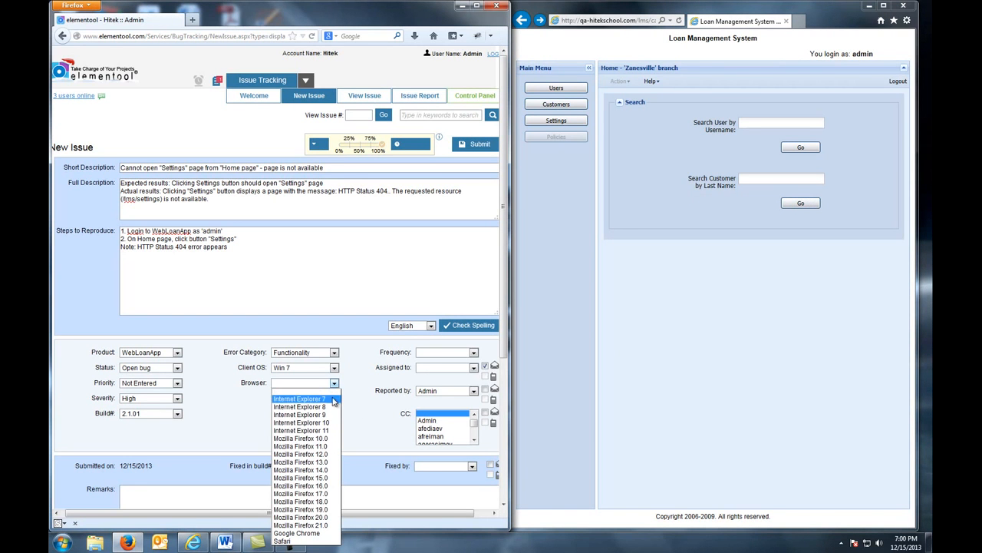
pyautogui.click(315, 432)
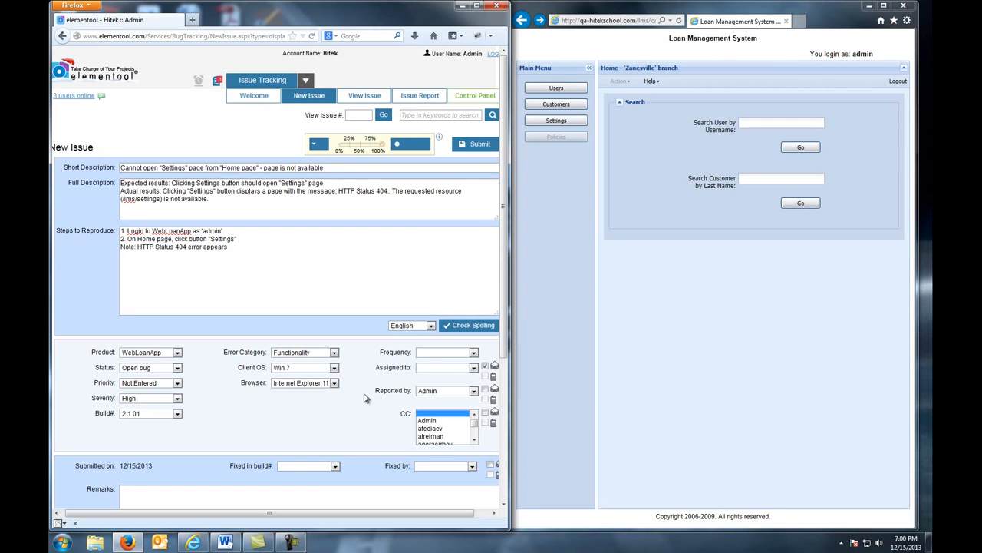
# Set the Frequency to Always
pyautogui.click(473, 353)
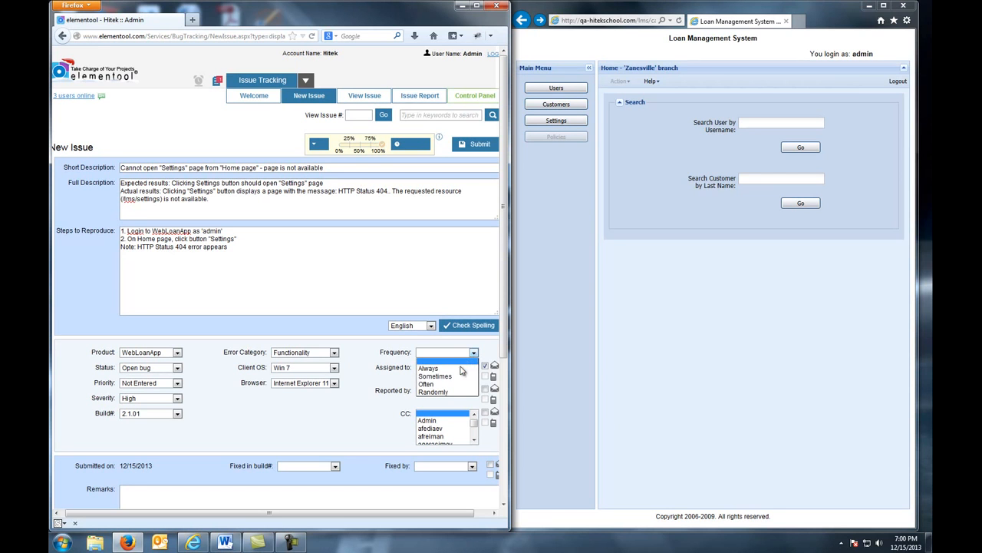
pyautogui.click(460, 369)
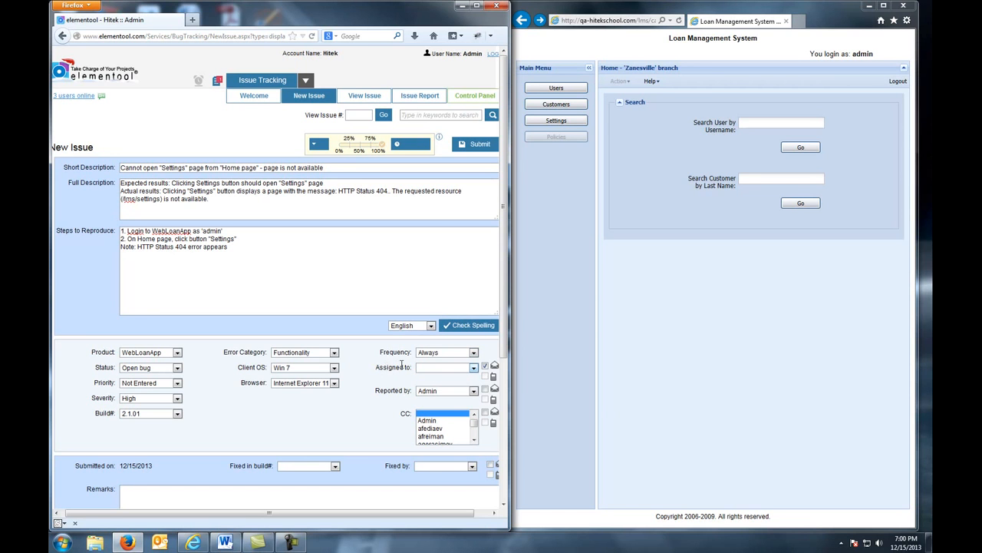
# Assign the issue to Developer
pyautogui.click(475, 369)
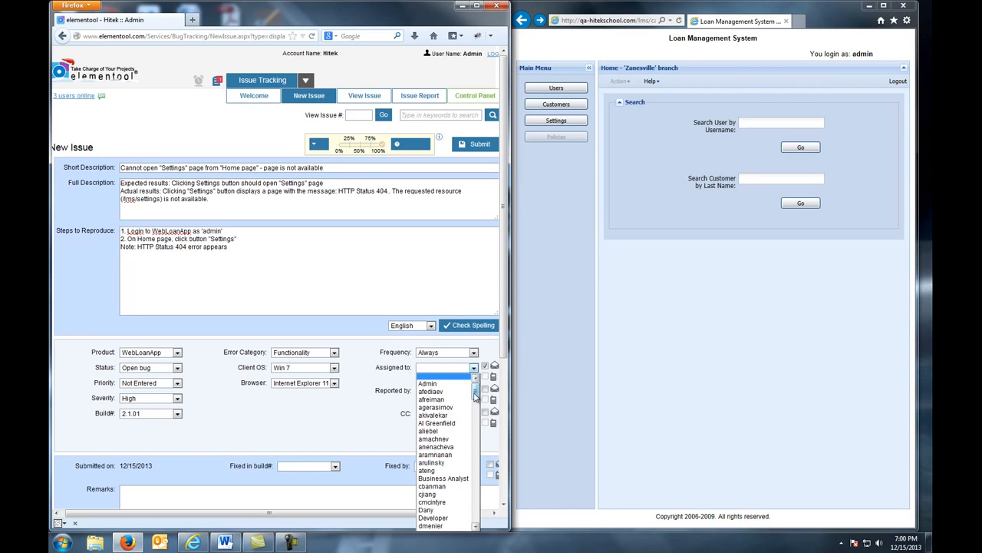
pyautogui.scroll(-5, 477, 399)
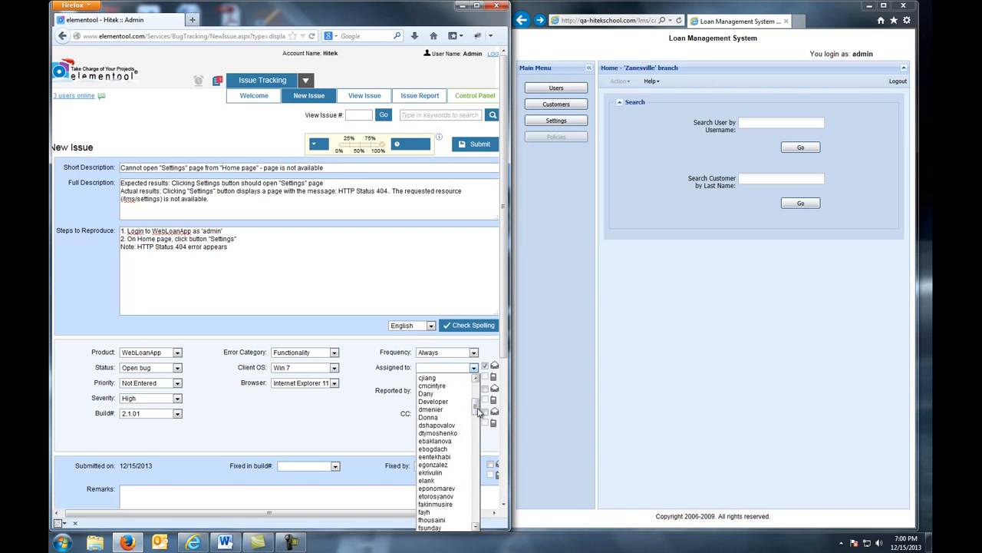
pyautogui.click(455, 401)
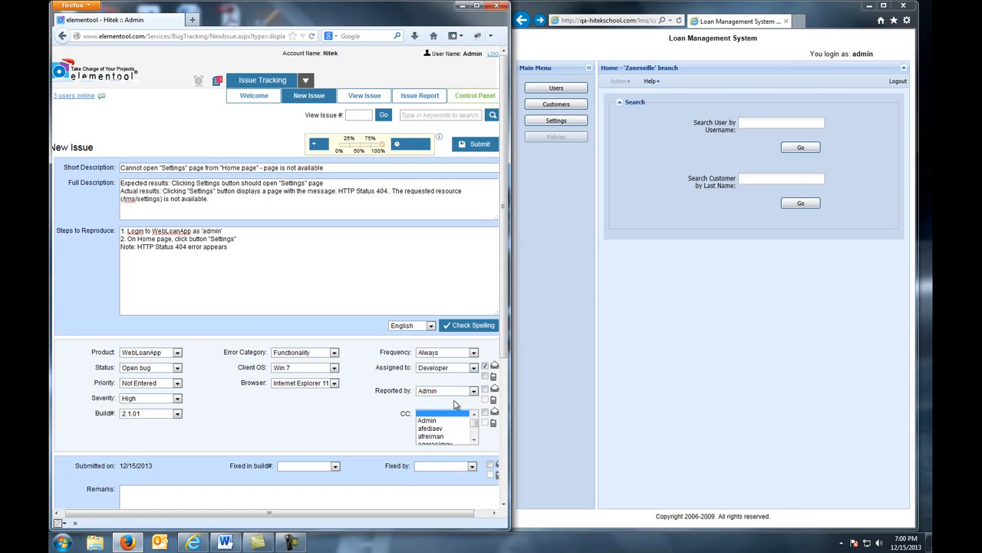
# Reproduce the bug by opening the Settings page in the Loan Management System
pyautogui.scroll(-2, 384, 377)
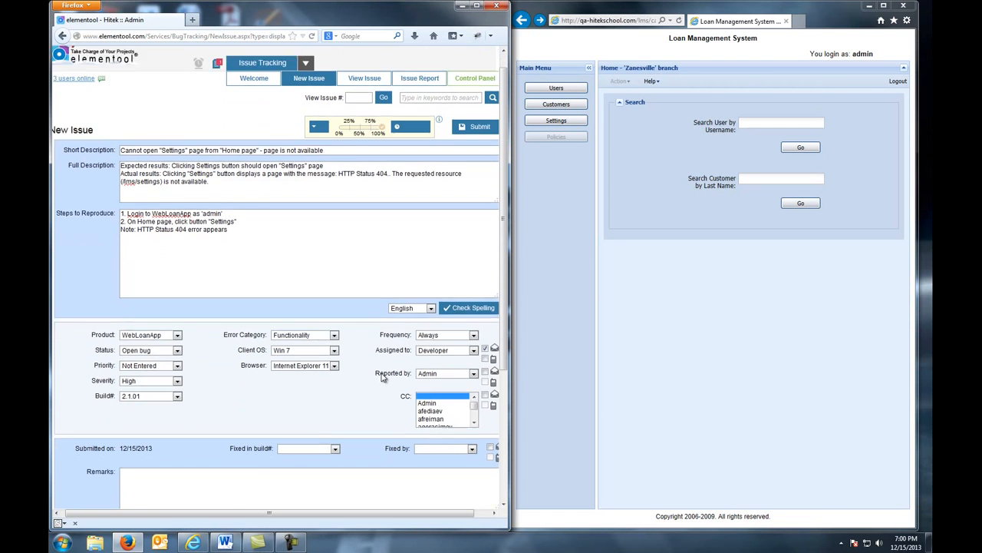
pyautogui.scroll(-2, 384, 376)
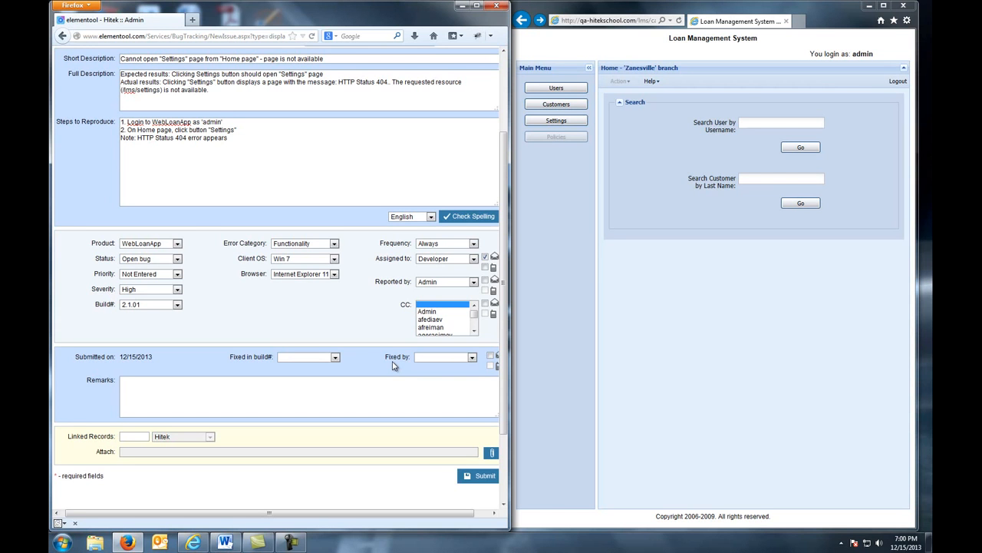
pyautogui.scroll(-1, 393, 365)
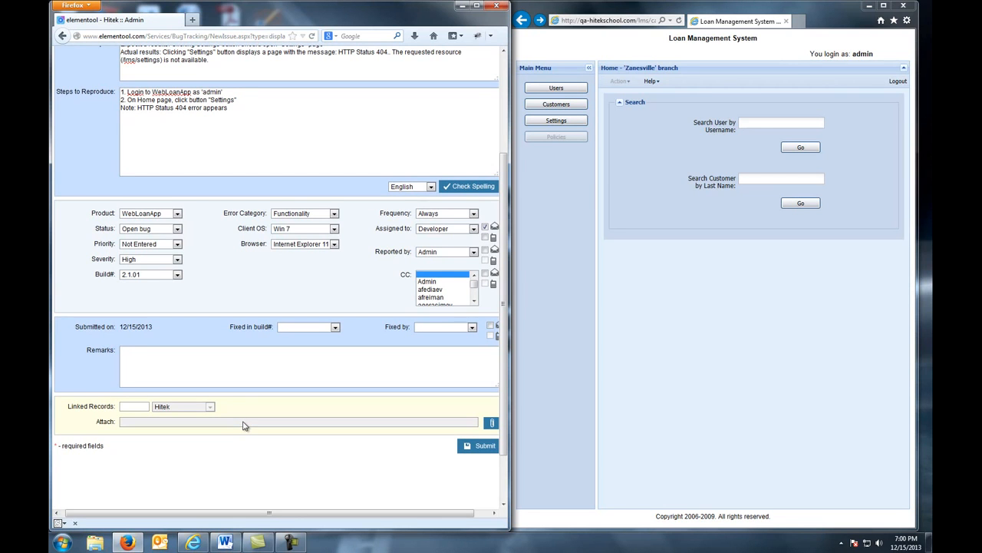
pyautogui.click(557, 122)
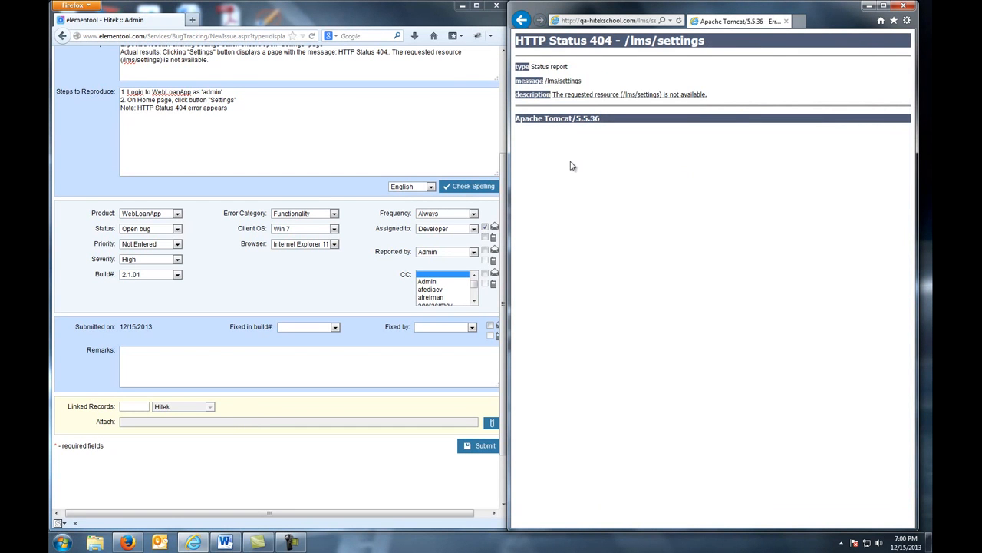
# Launch Snipping Tool from Accessories and capture the HTTP Status 404 error page header area
pyautogui.click(62, 541)
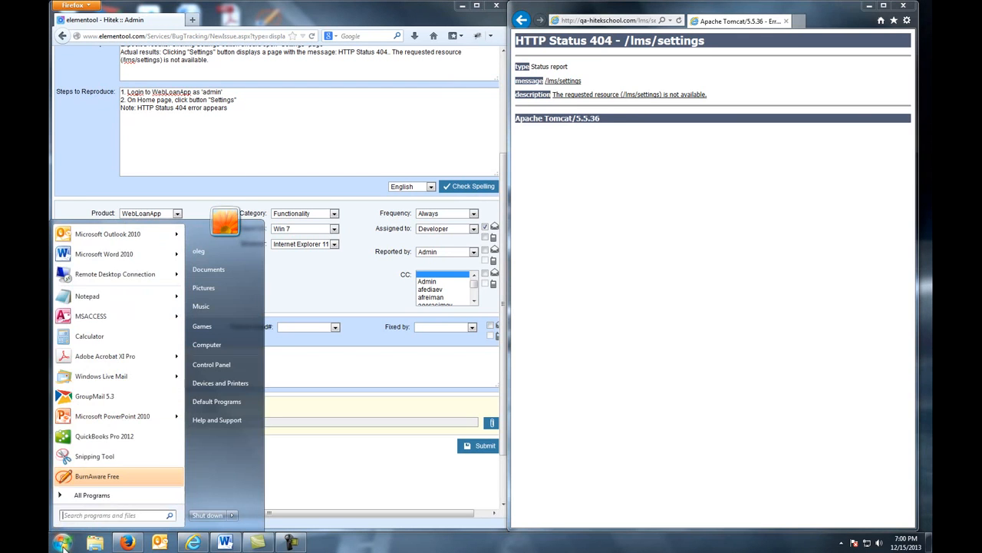
pyautogui.click(86, 496)
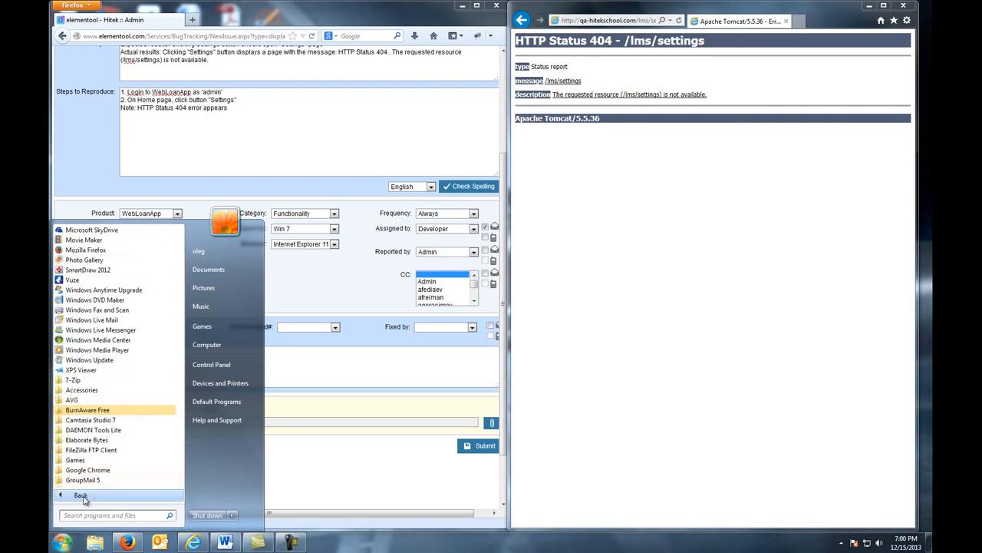
pyautogui.click(82, 391)
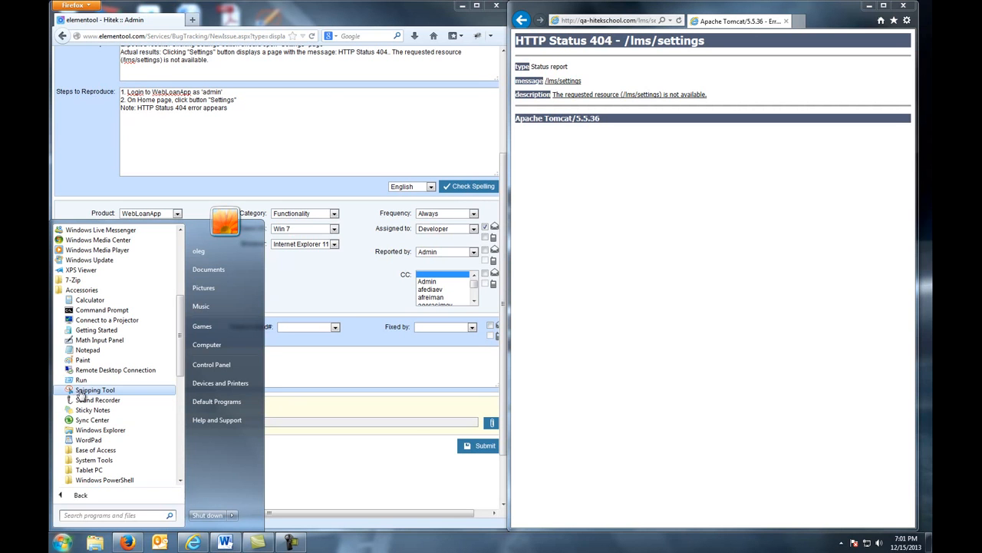
pyautogui.click(82, 391)
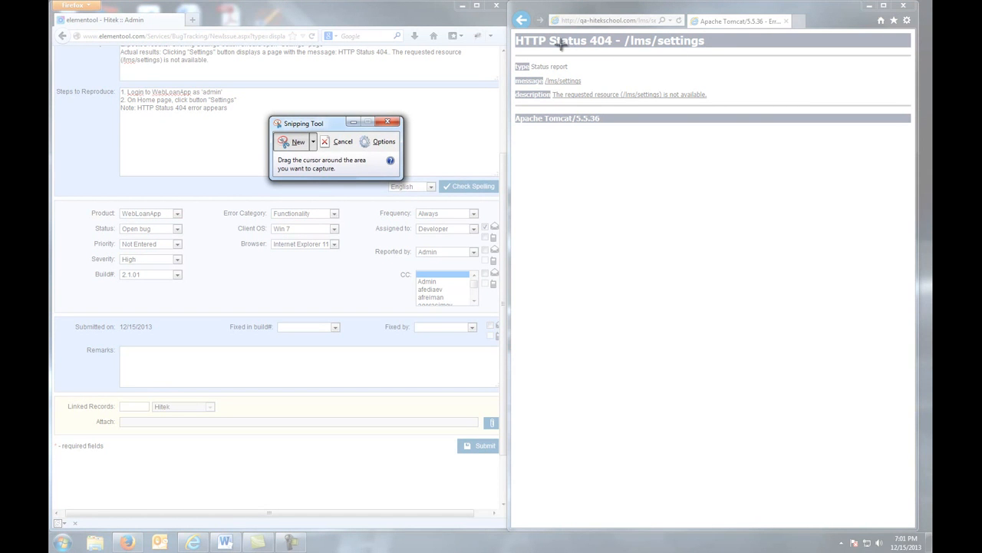
pyautogui.moveTo(519, 36); pyautogui.dragTo(884, 122)
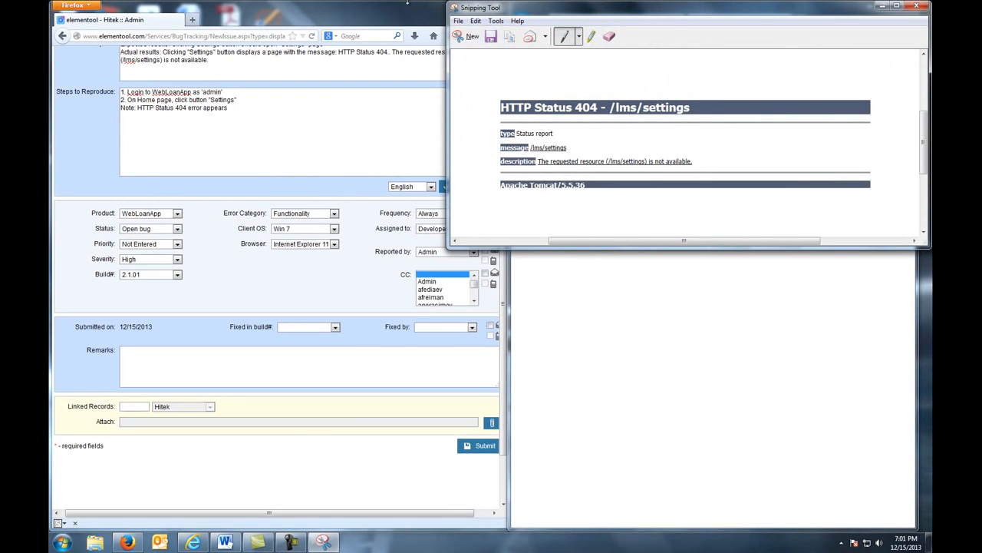
# Save the snip as SettingsError PNG in the Bugs_Attachments folder on C: and close Snipping Tool
pyautogui.click(459, 22)
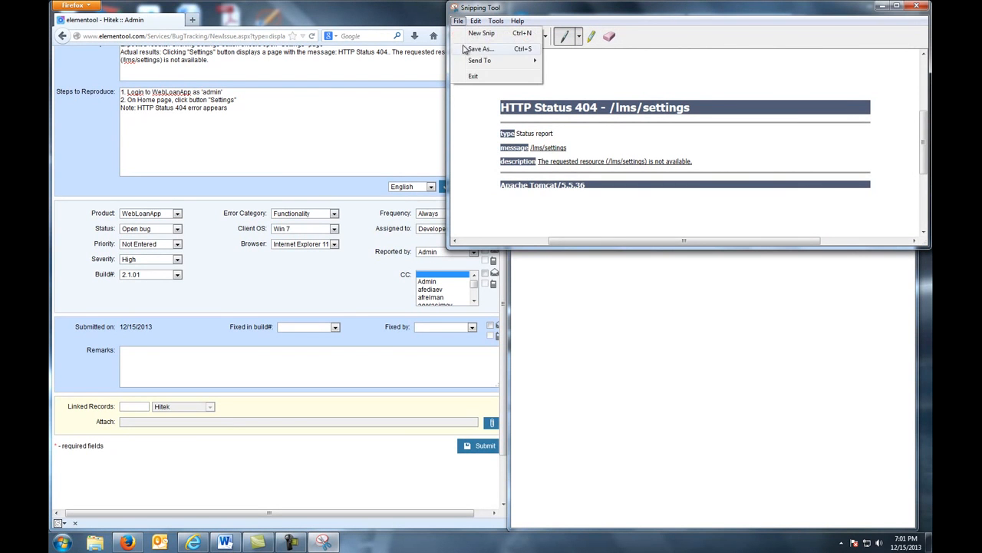
pyautogui.click(470, 50)
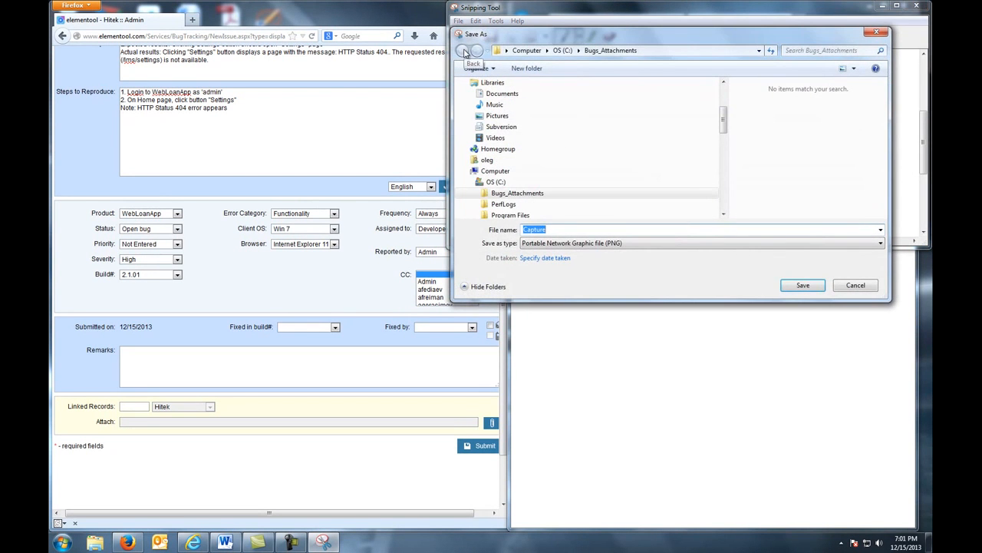
pyautogui.press('BackSpace')
pyautogui.write('Setti')
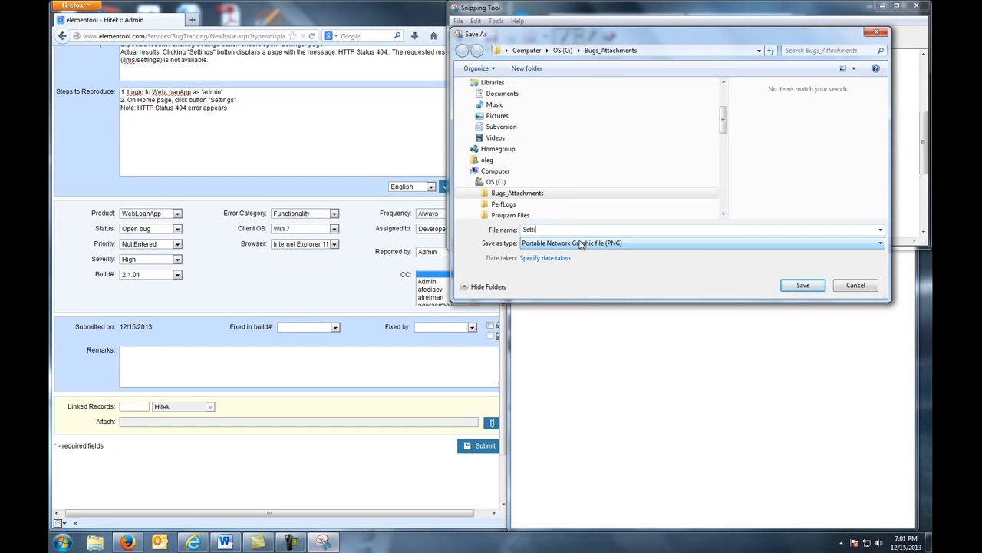
pyautogui.write('ngsError')
pyautogui.click(801, 288)
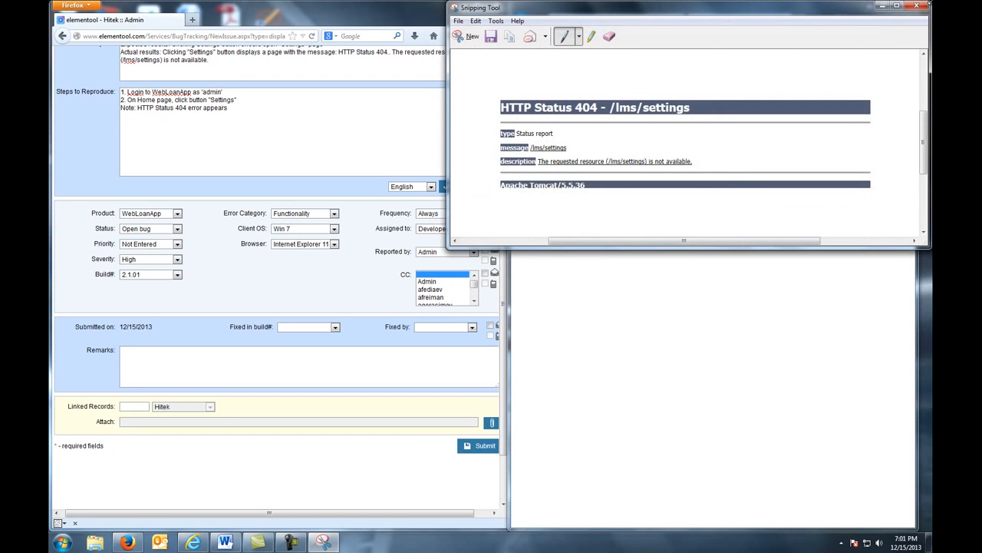
pyautogui.click(918, 6)
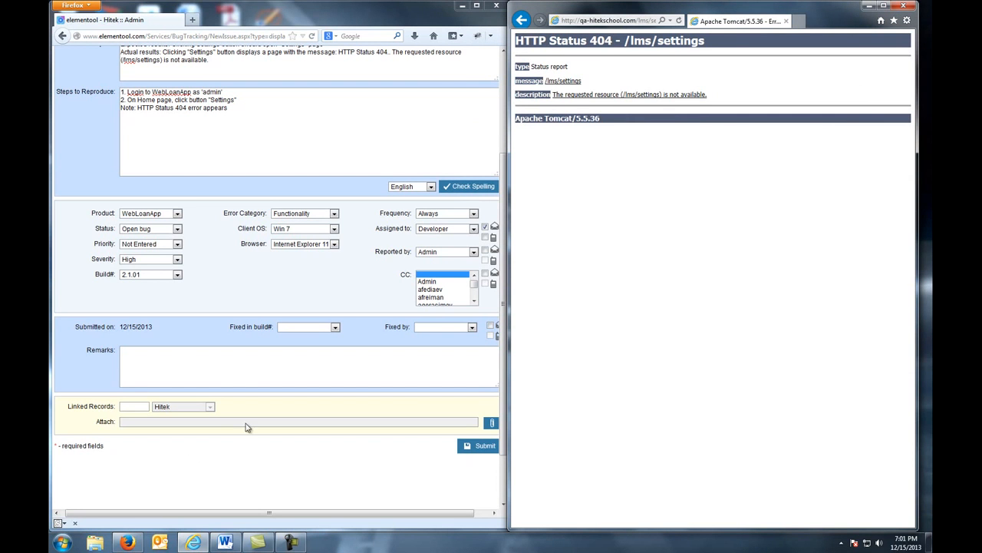
# Open and close the file upload window, and submit the new bug report
pyautogui.click(491, 423)
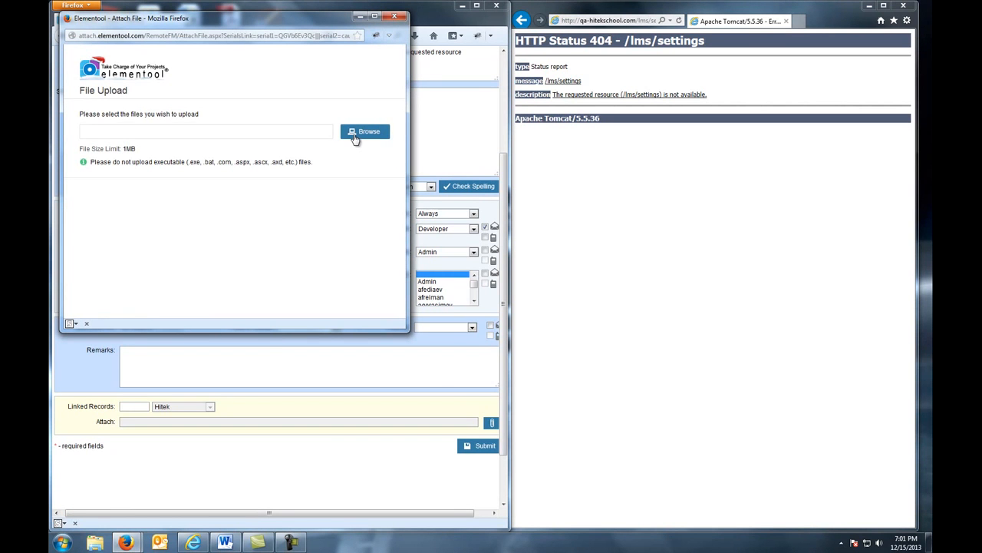
pyautogui.click(396, 17)
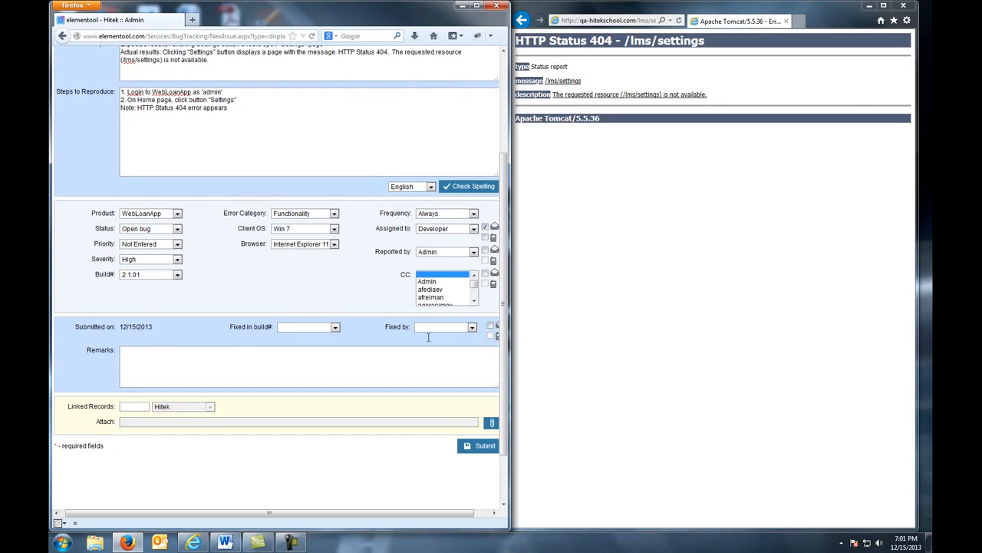
pyautogui.click(474, 448)
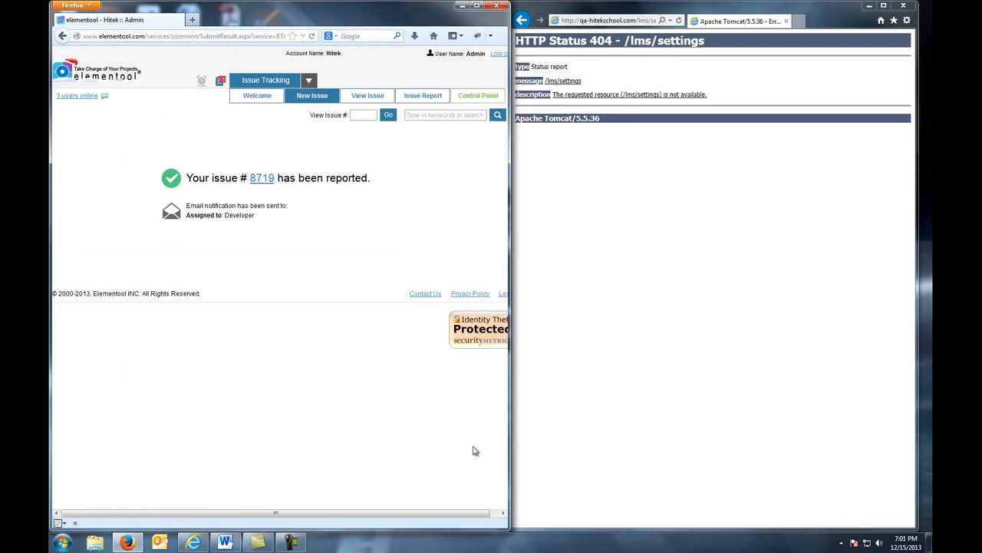